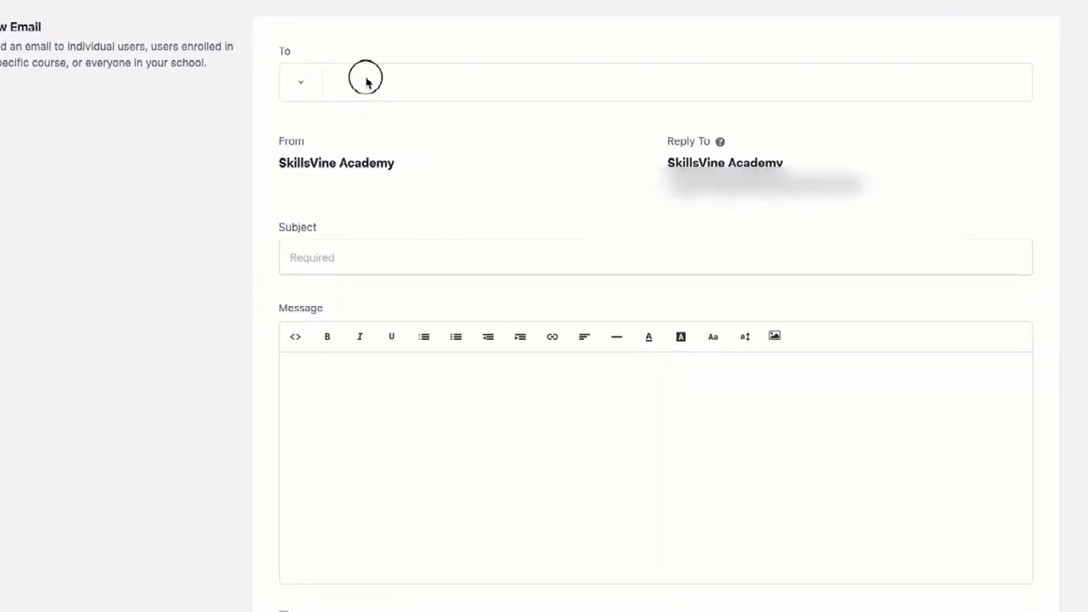
- Set the email's recipient type to Course and search for the course with "Instagram"
click(293, 74)
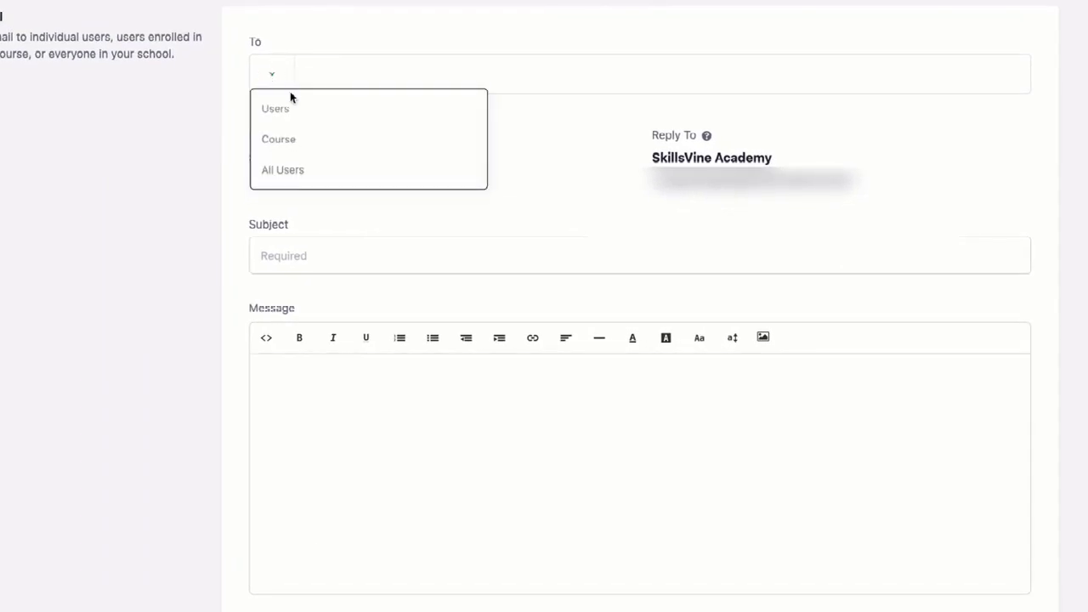
click(316, 150)
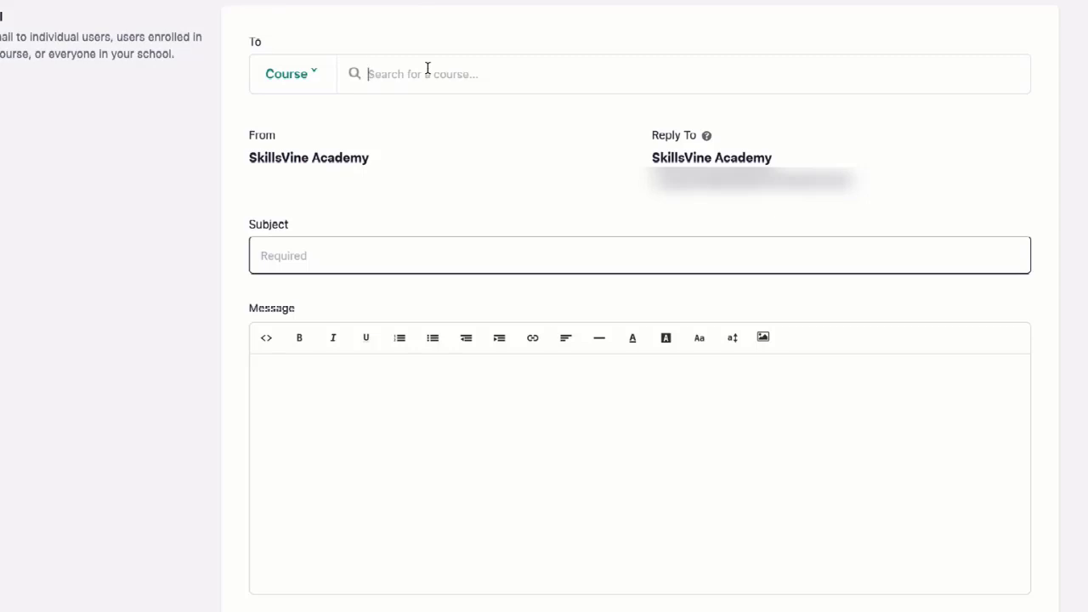
text(Instagram)
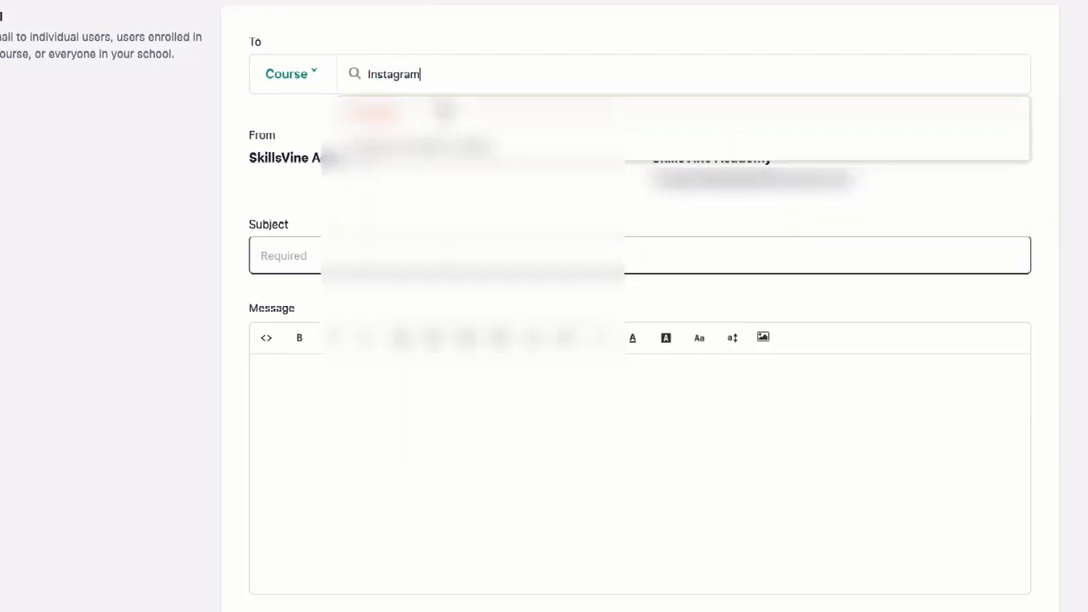
click(427, 120)
click(513, 138)
scroll(412, 185, down, 1)
scroll(303, 170, up, 1)
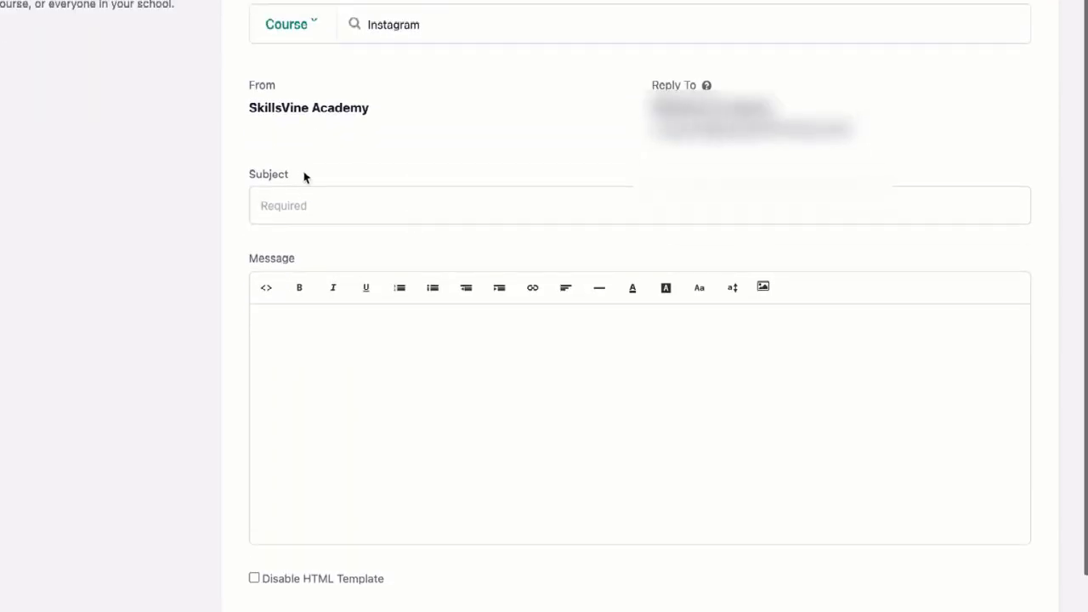
- Enter "New Training Next Week" as the email's subject
click(308, 216)
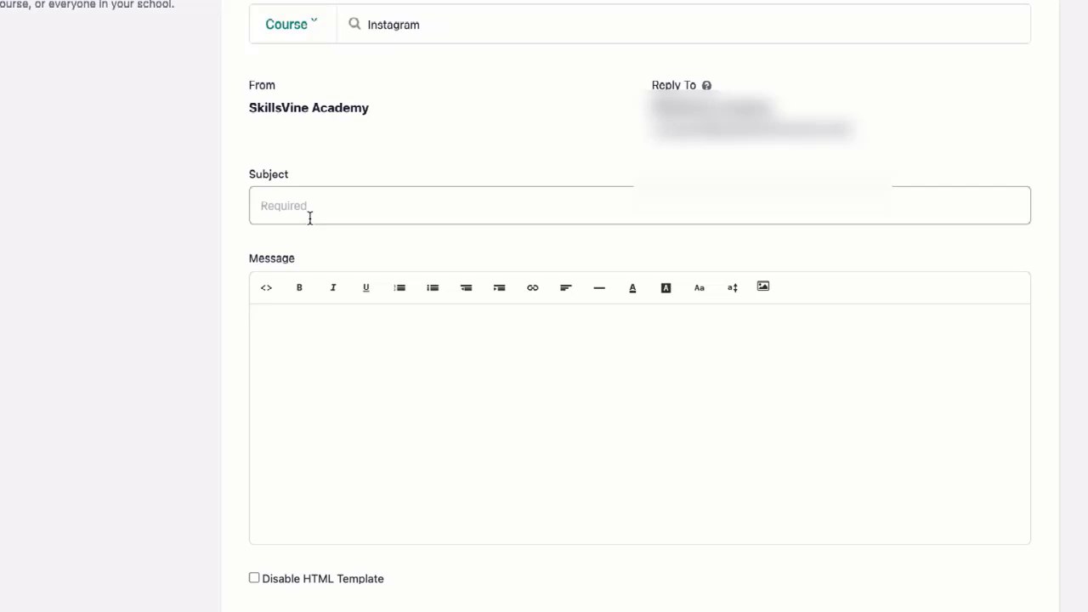
text(New Trainung)
key(BackSpace)
key(BackSpace)
key(BackSpace)
key(BackSpace)
text(ing Next Week)
- Begin the message with "Hi" and "I just wanted to let you know that we will be conducting a new training on next Tuesday."
key(Tab)
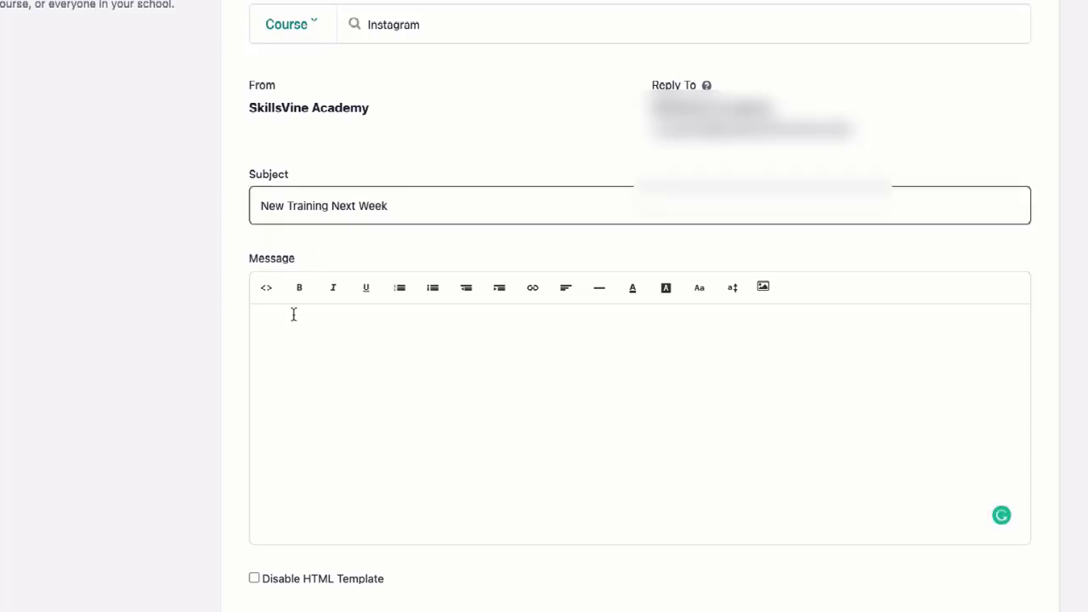
text(Hi)
key(Return)
text(I just wanted to let you kno)
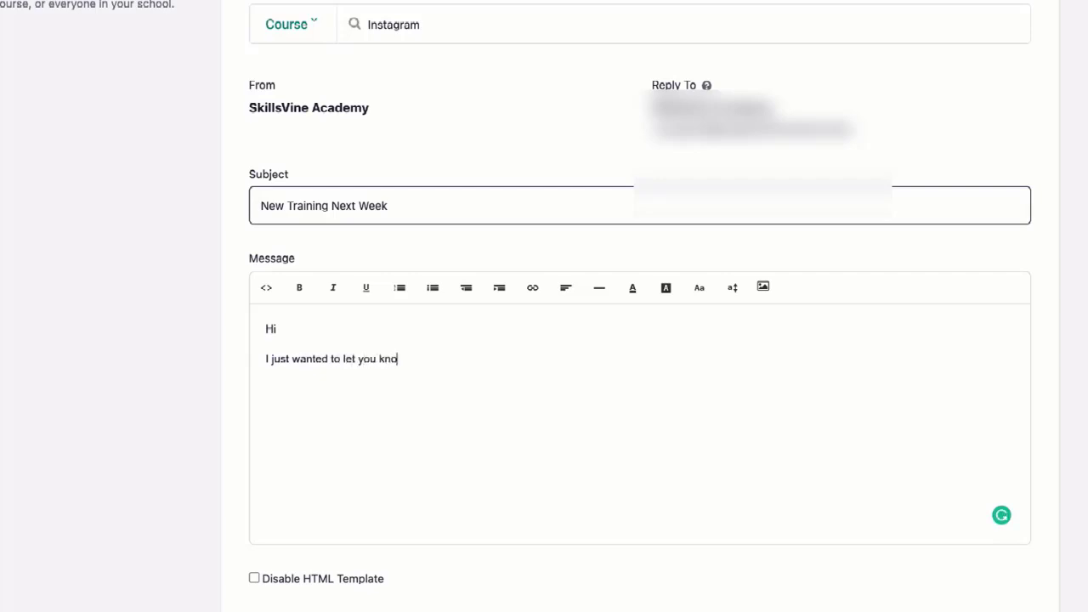
text(w that we will be conducting )
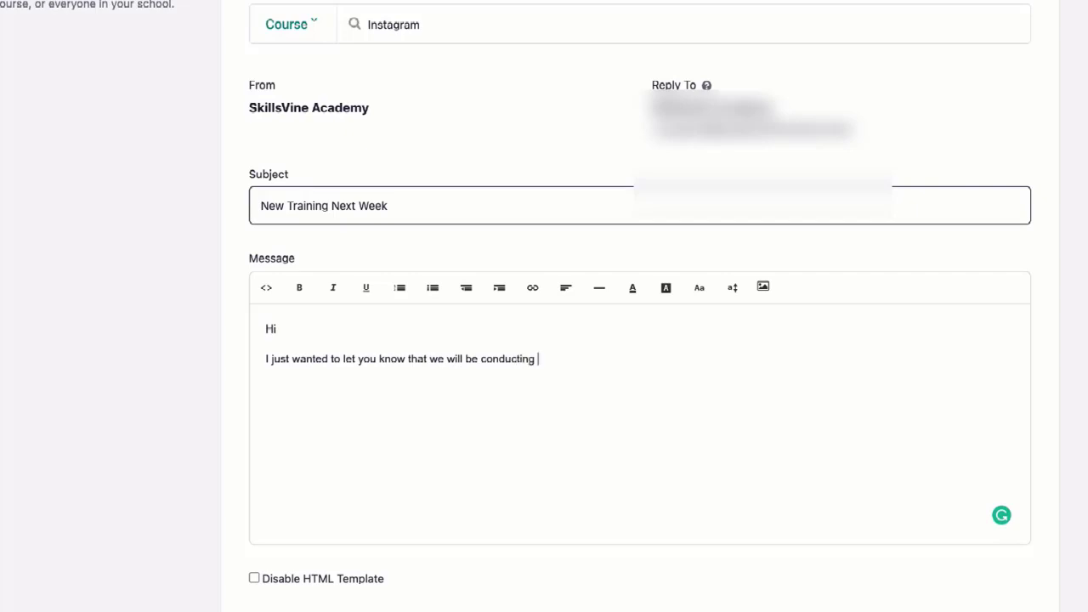
text(a new training on next Tuesday.)
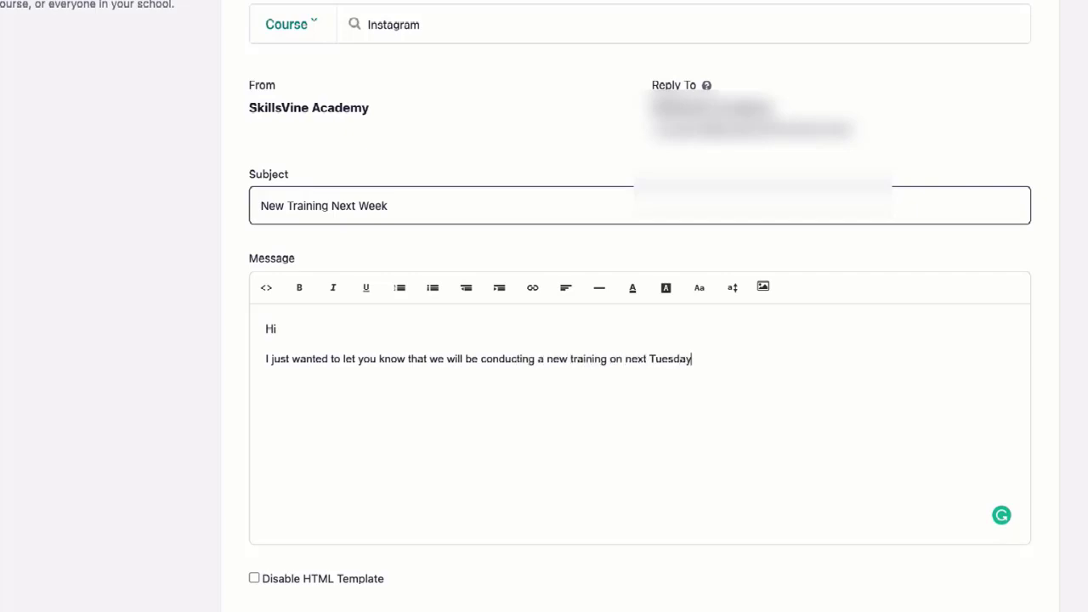
- Leave a blank line and end the message with "Thanks", "Regards" and the sender's first name on separate lines
key(Return)
key(Return)
text(Thanks)
key(Return)
text(Regards)
key(Return)
text(Prashant)
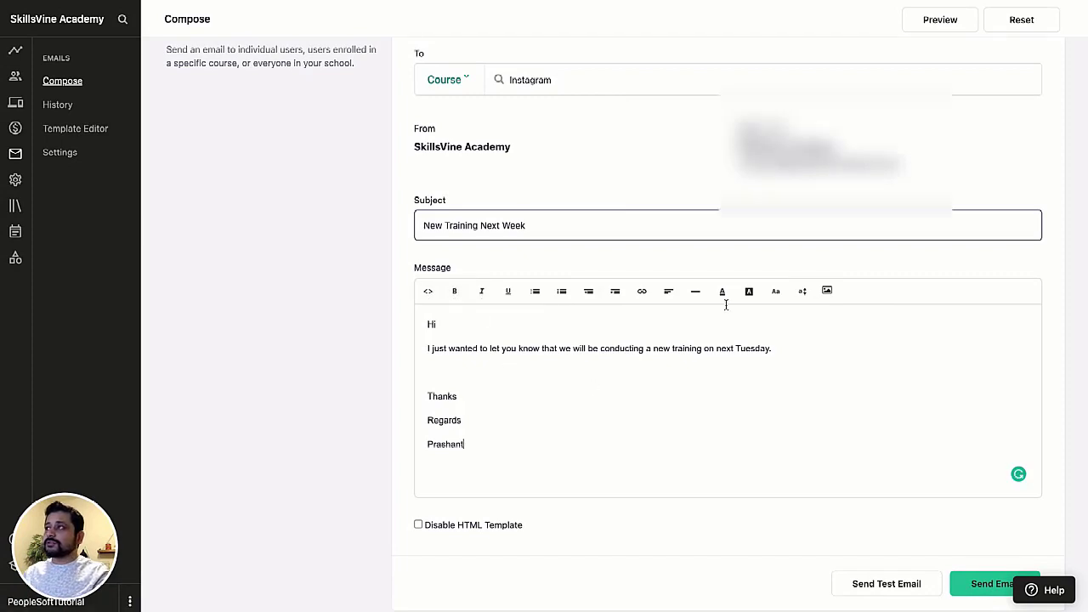
- Preview the composed email in its HTML template and return to the compose page
scroll(726, 304, down, 1)
scroll(859, 314, up, 2)
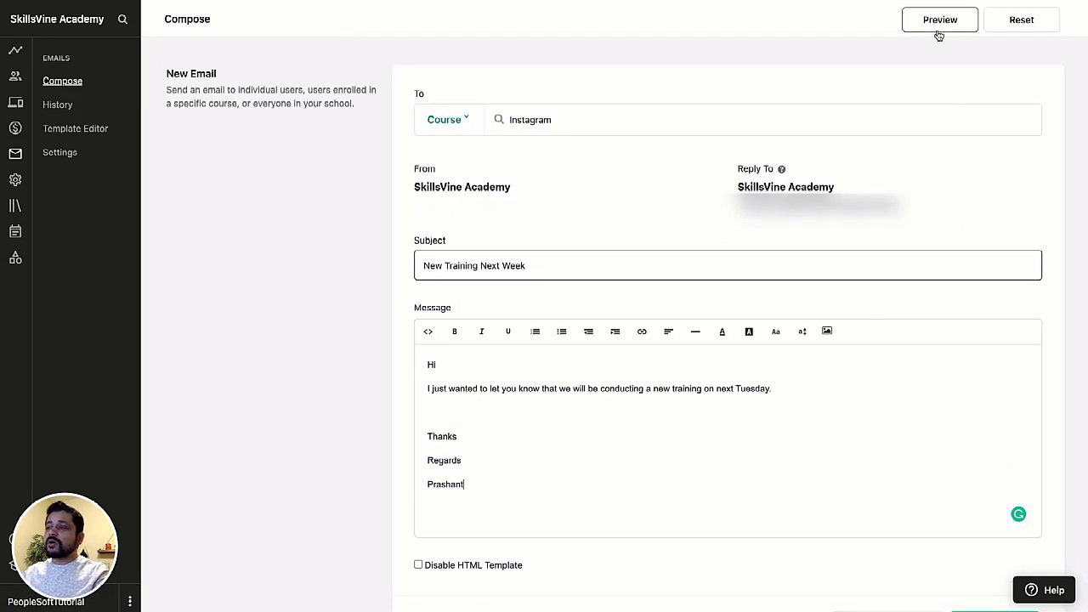
click(939, 35)
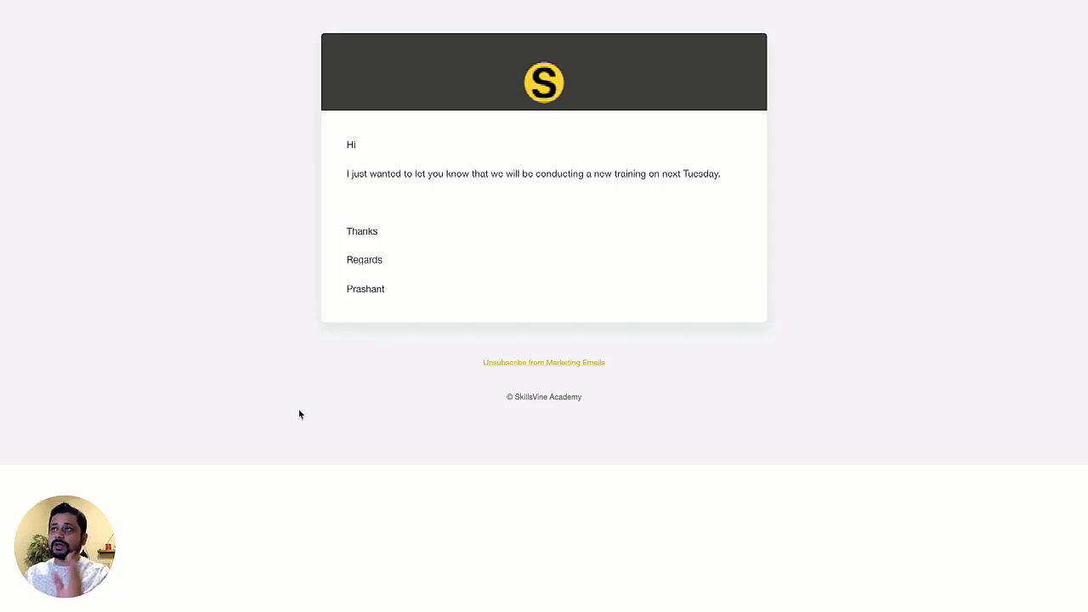
key(ctrl+w)
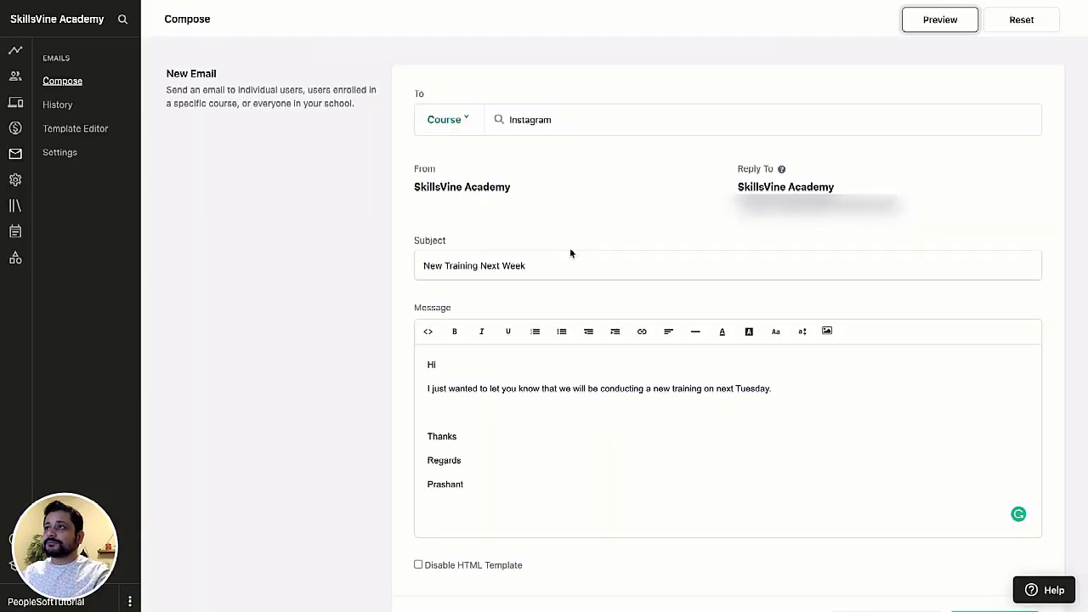
- Send a test version of the composed email to the account's own address
scroll(757, 247, down, 2)
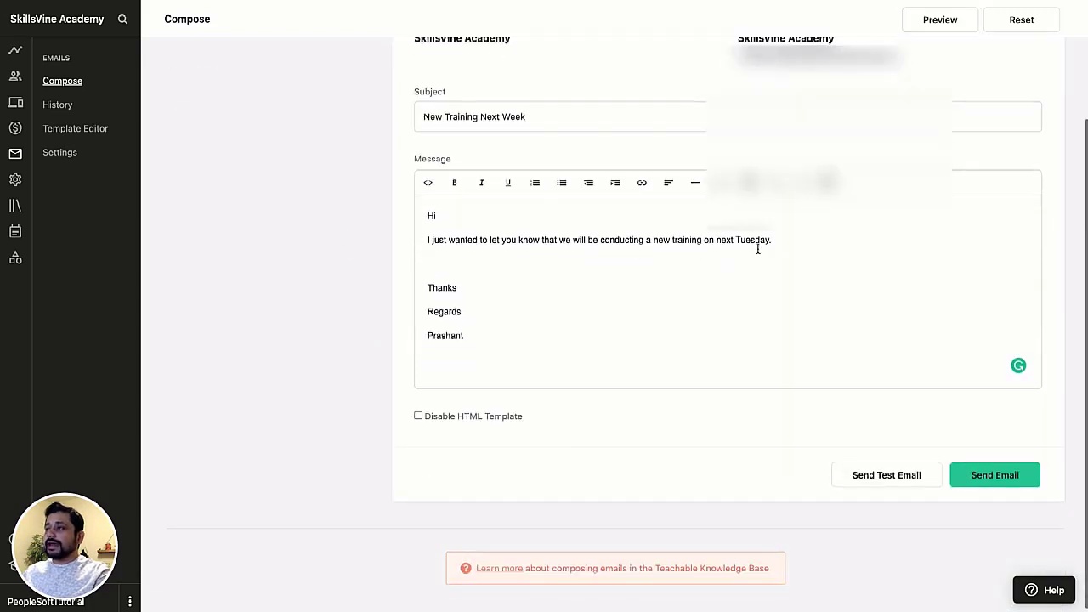
scroll(808, 214, up, 1)
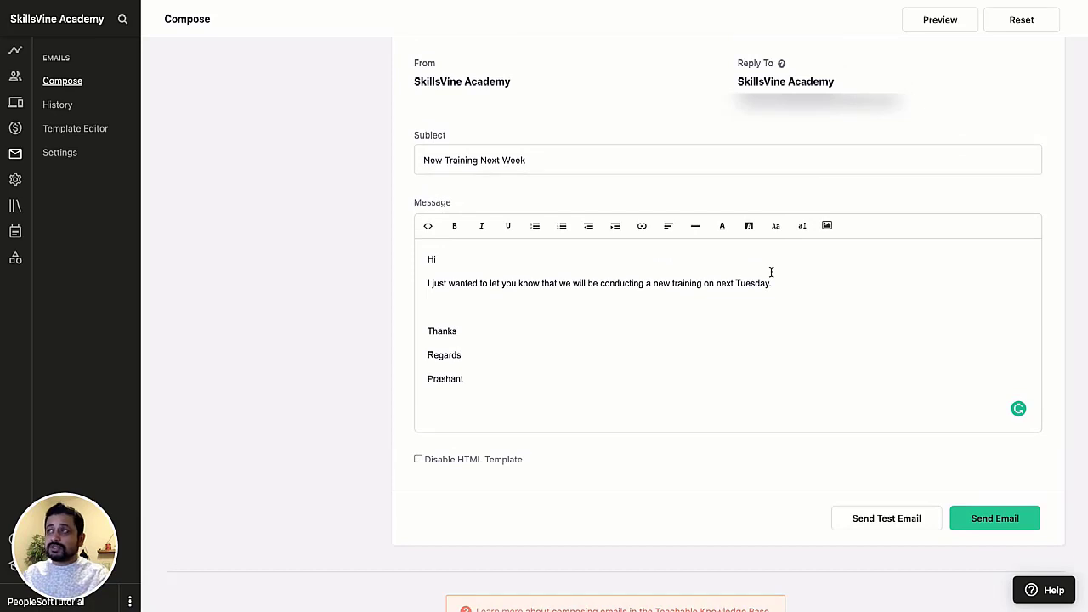
click(522, 79)
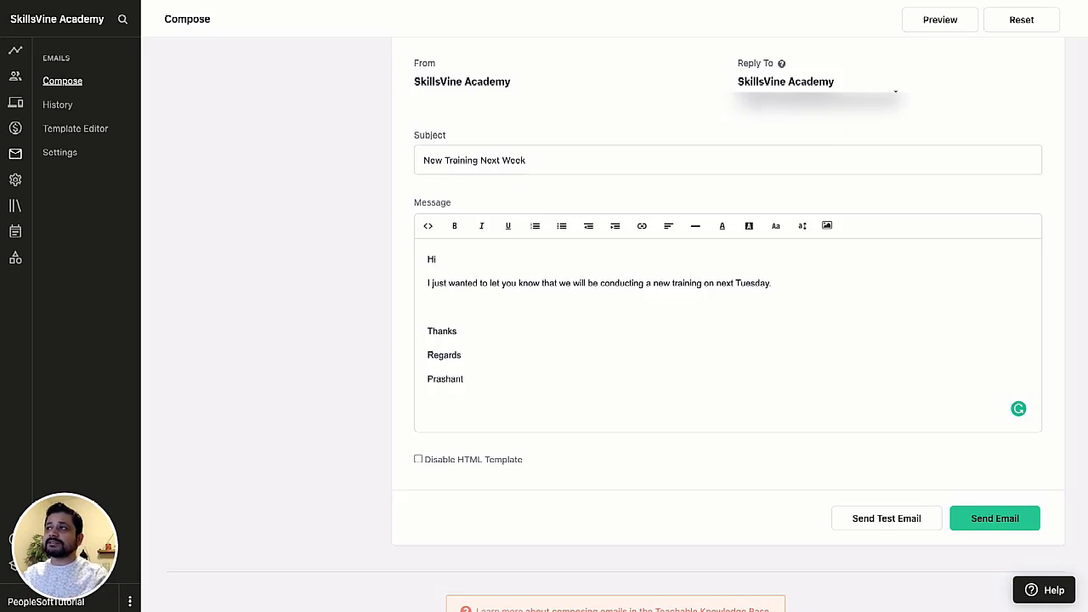
click(769, 302)
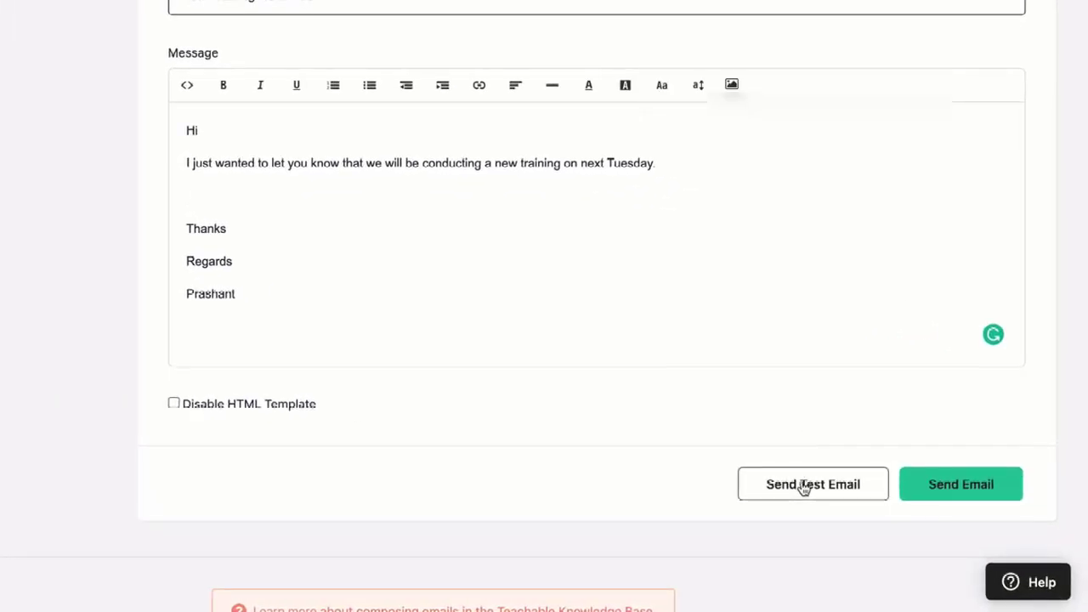
click(803, 488)
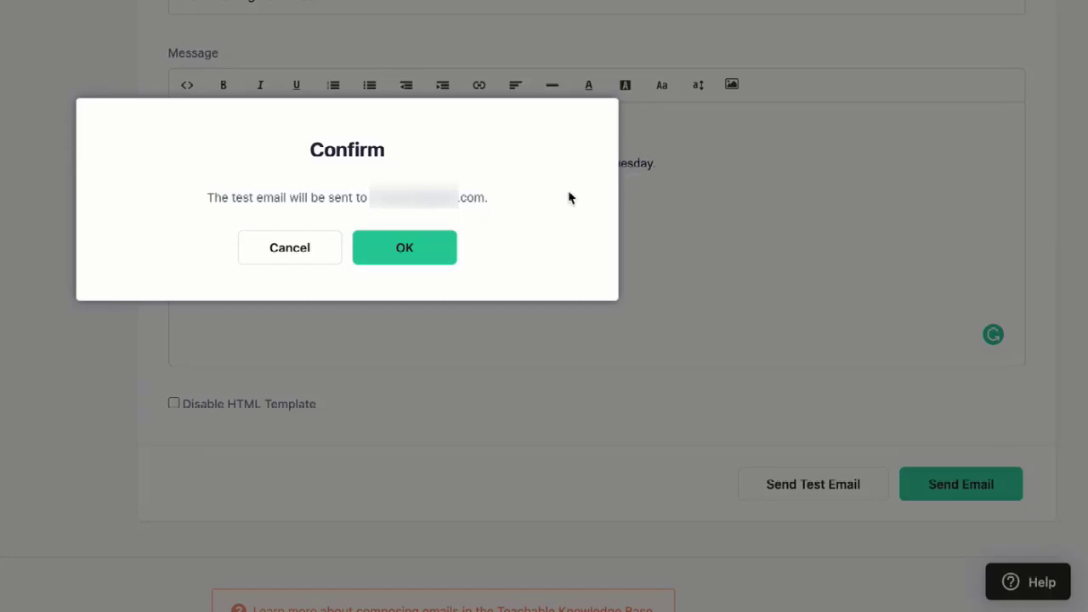
click(416, 252)
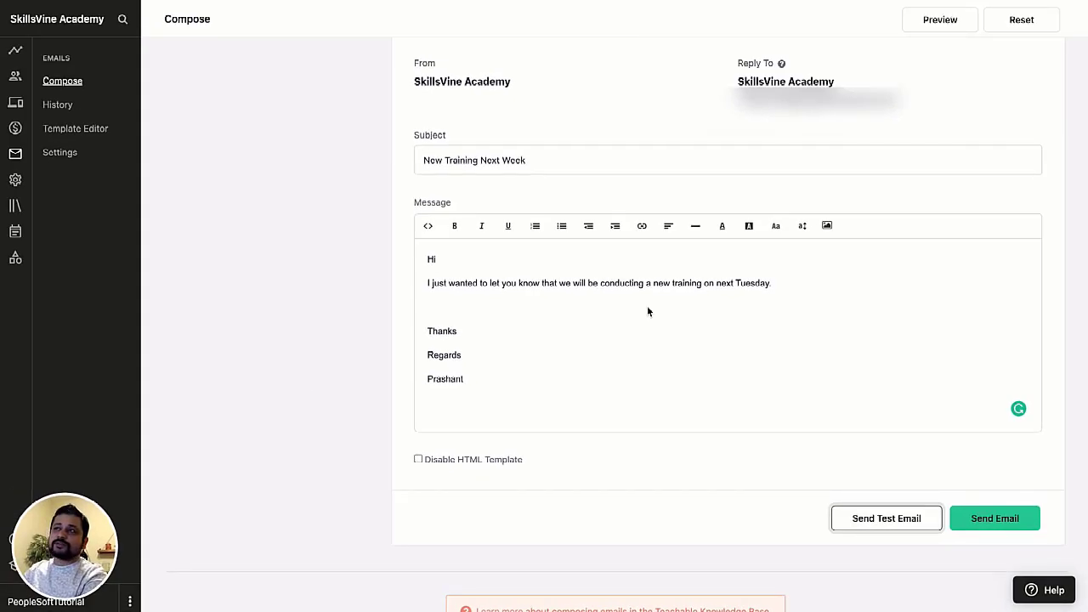
- Open the email Template Editor and view the list of layout and student templates
click(312, 262)
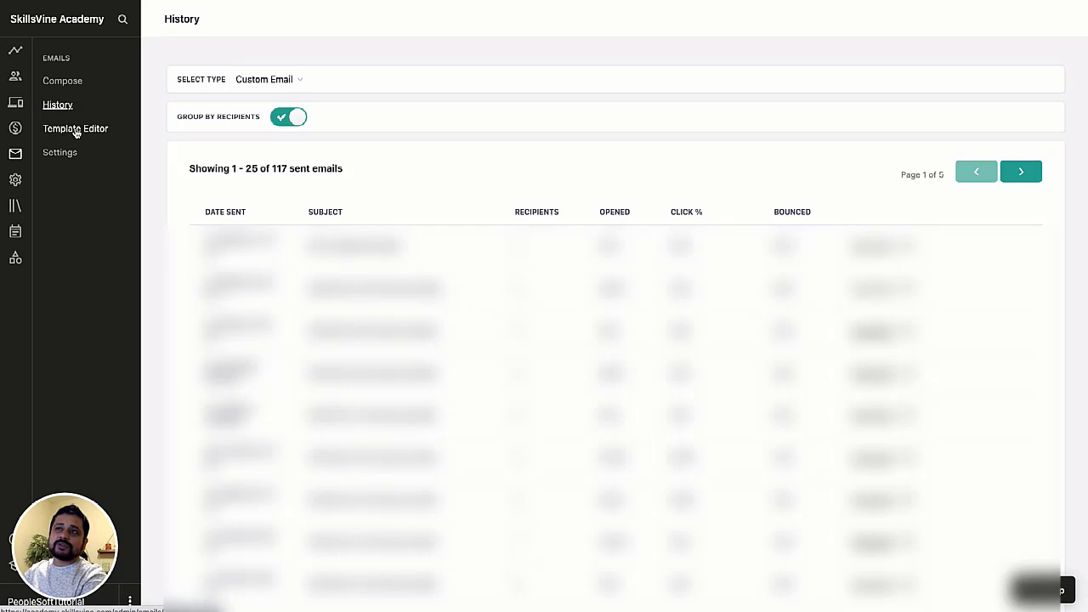
click(75, 131)
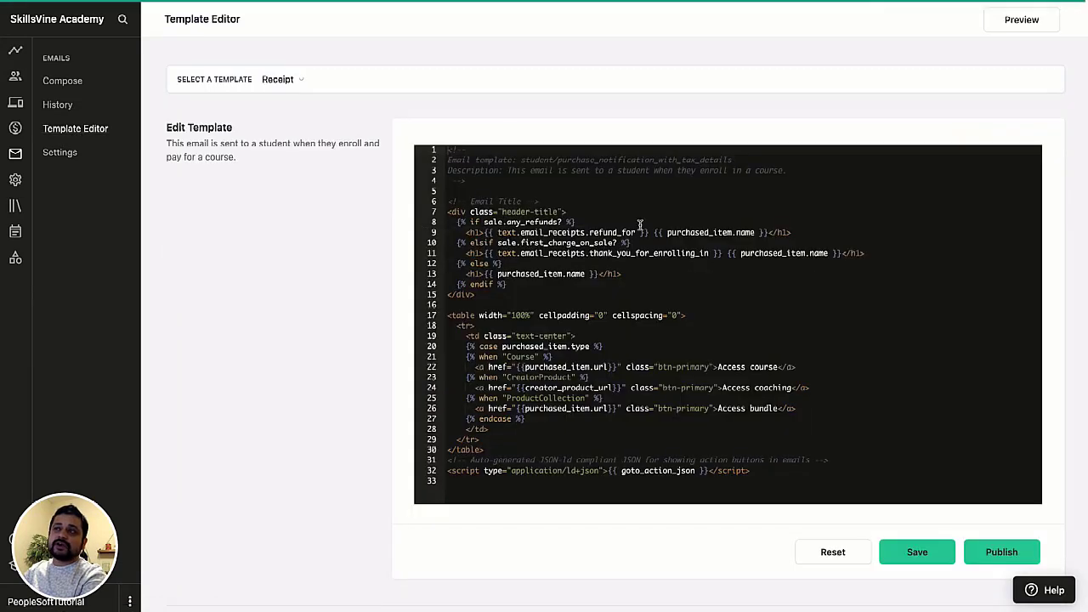
click(280, 79)
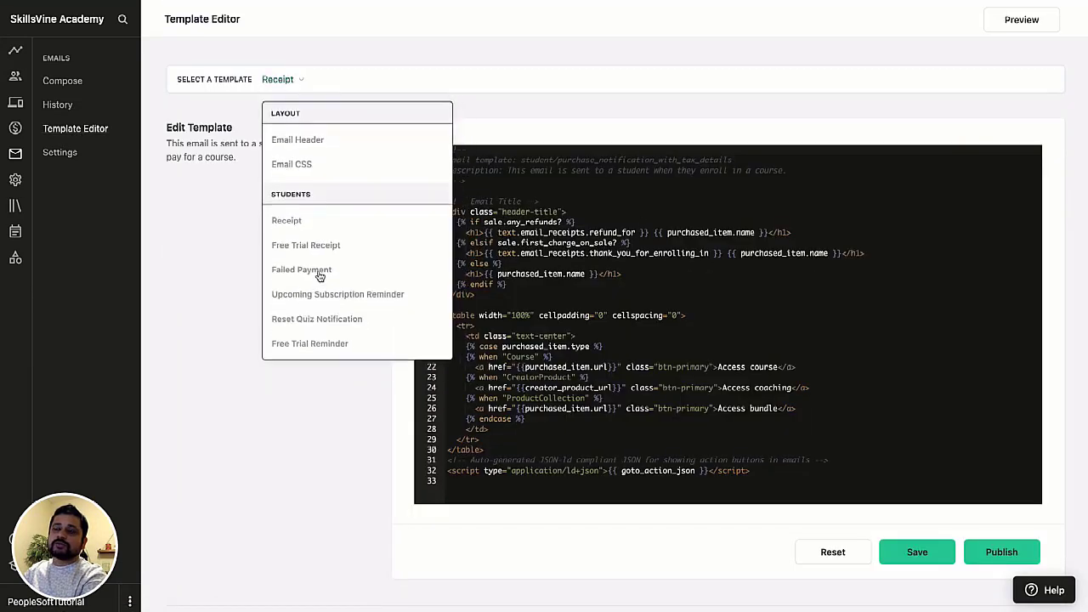
click(220, 257)
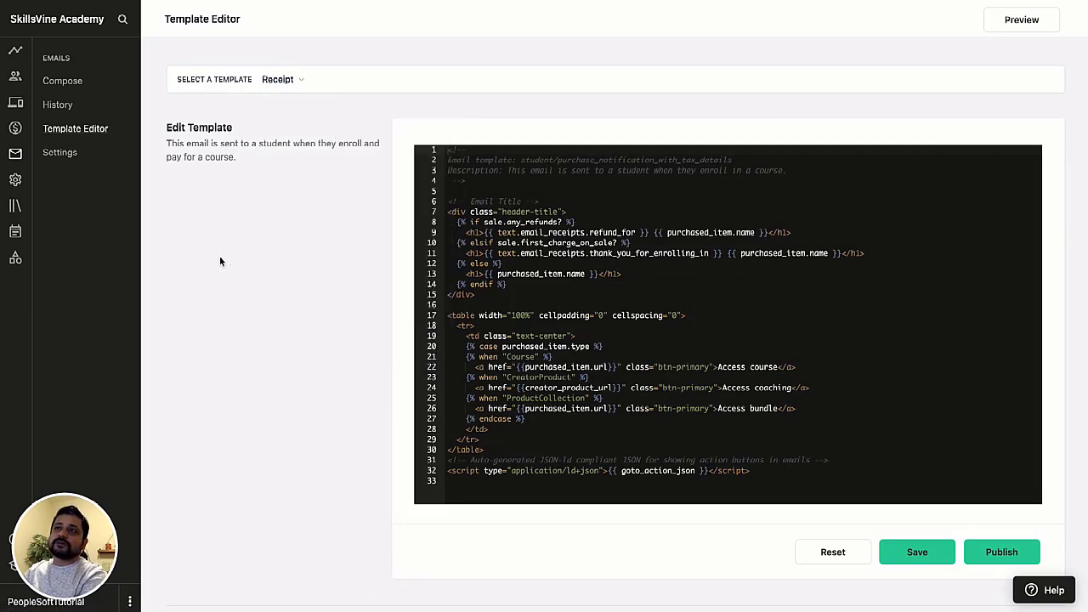